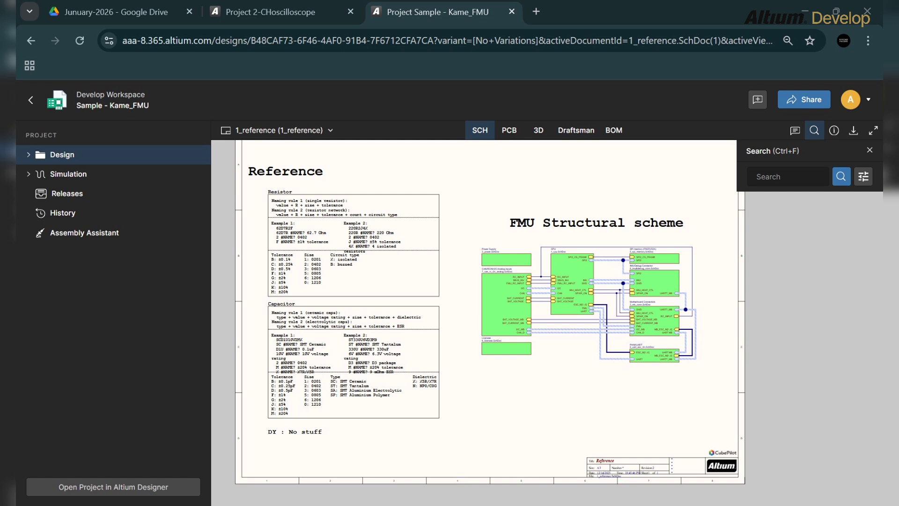
Switch to the 2-CHoscilloscope project tab and close it.
left_click(271, 12)
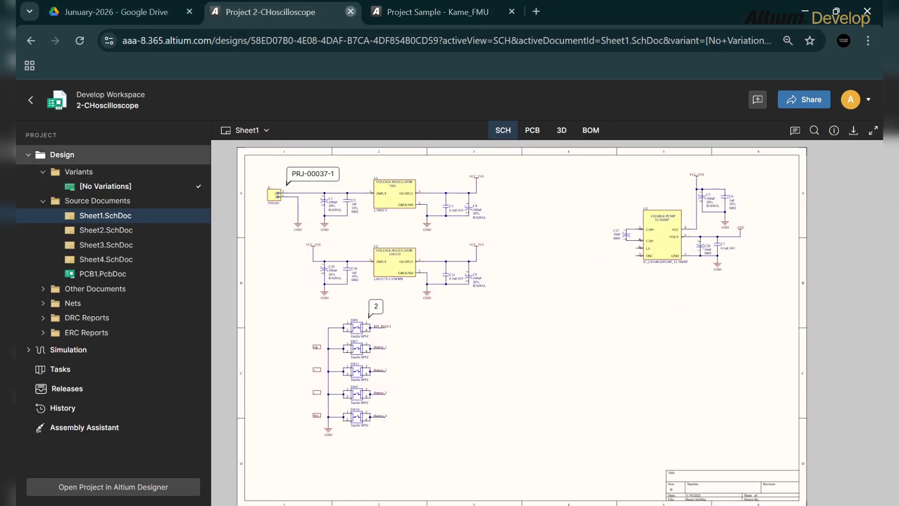
left_click(350, 12)
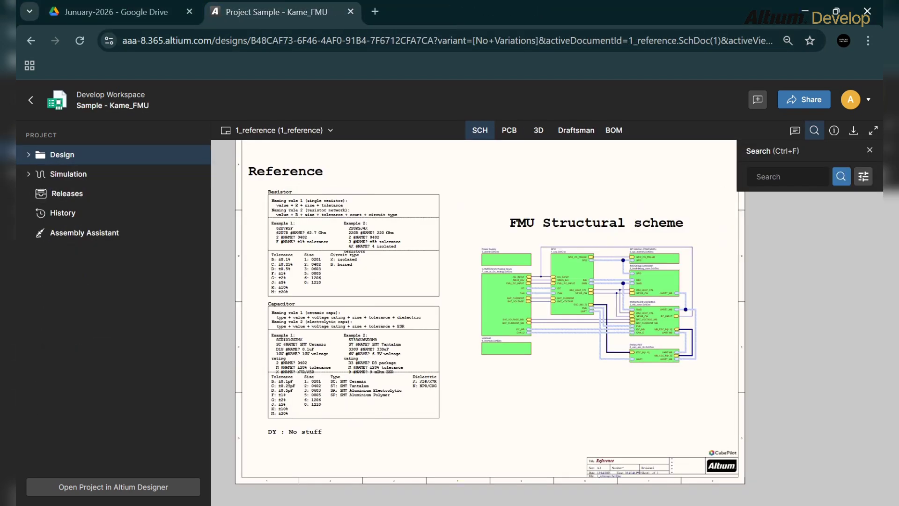
left_click_drag(35, 135, 57, 135)
left_click(53, 136)
Glance at the Simulation uploads, return to the Design schematic and collapse its file tree.
left_click(68, 175)
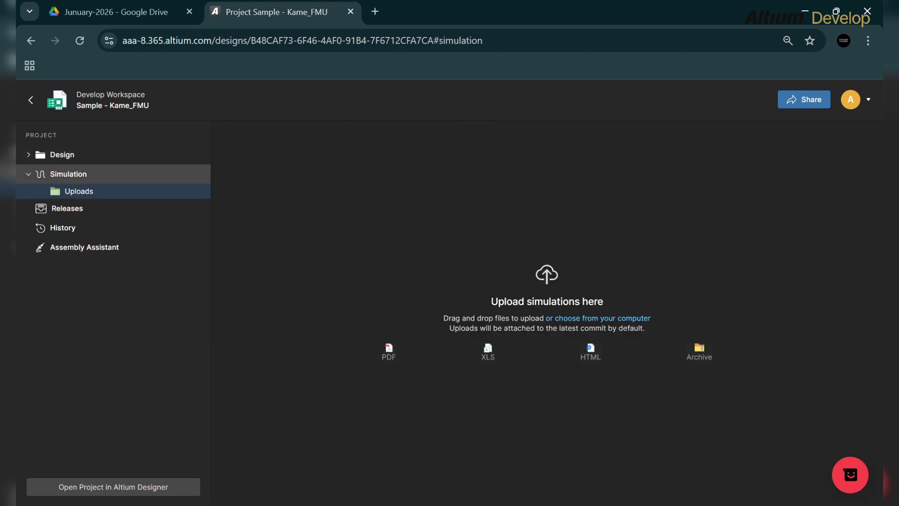
left_click(63, 154)
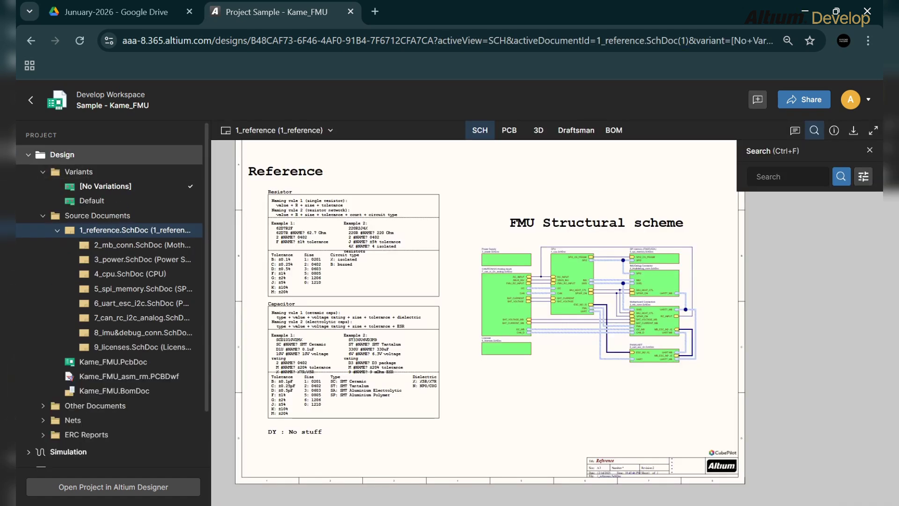
left_click(28, 155)
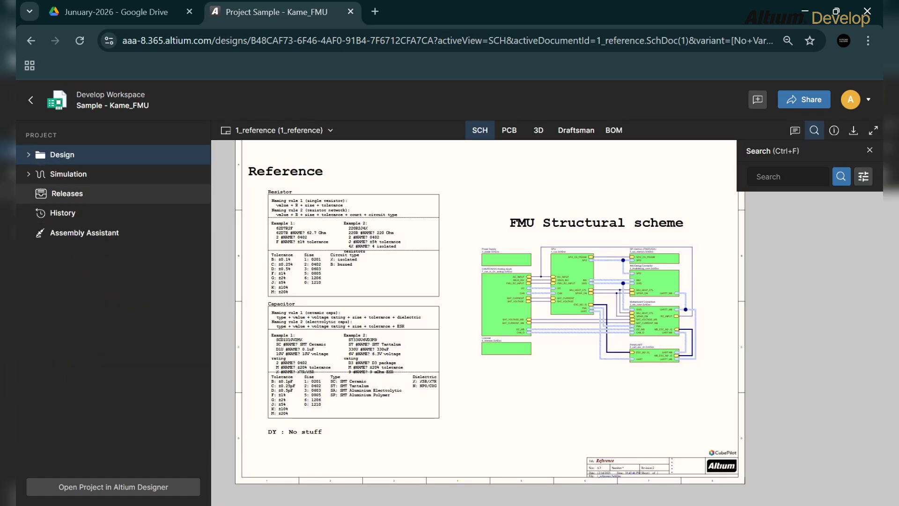
Look over the First Kame-FMU Release's author and date, then open the commit History.
left_click(67, 194)
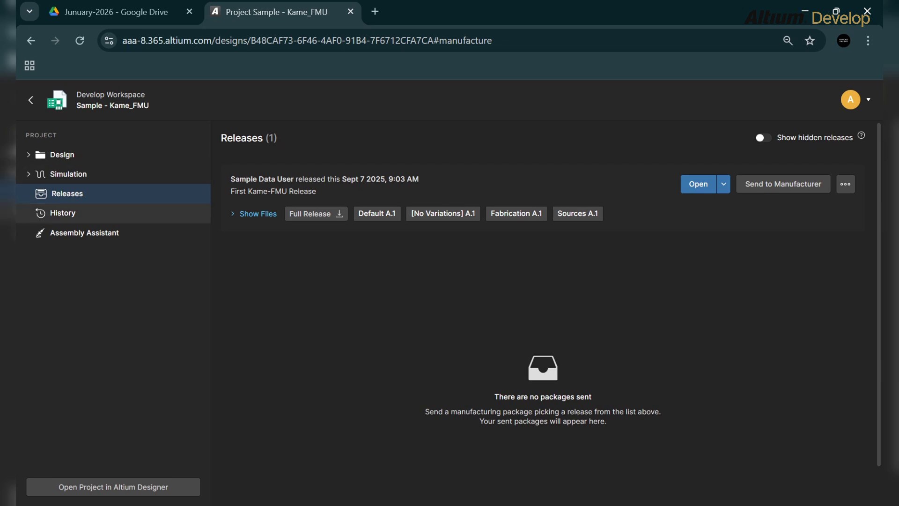
left_click_drag(231, 179, 317, 191)
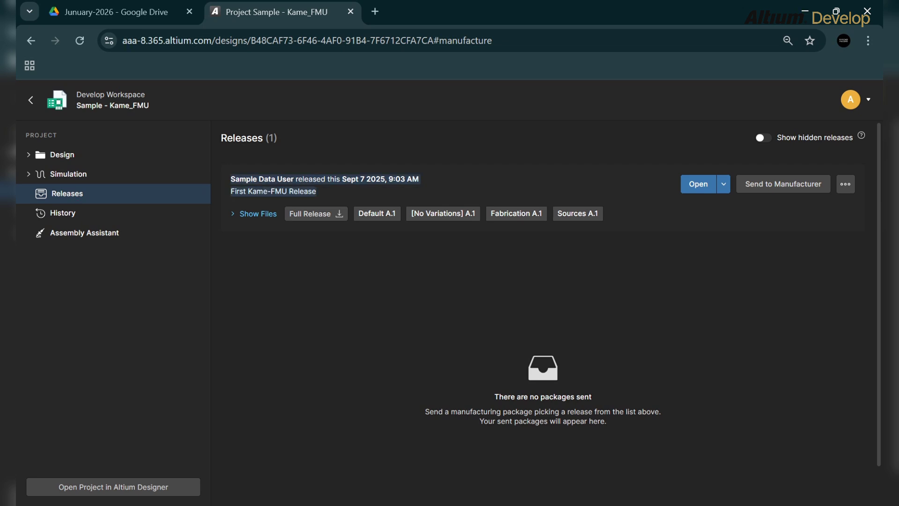
left_click(328, 192)
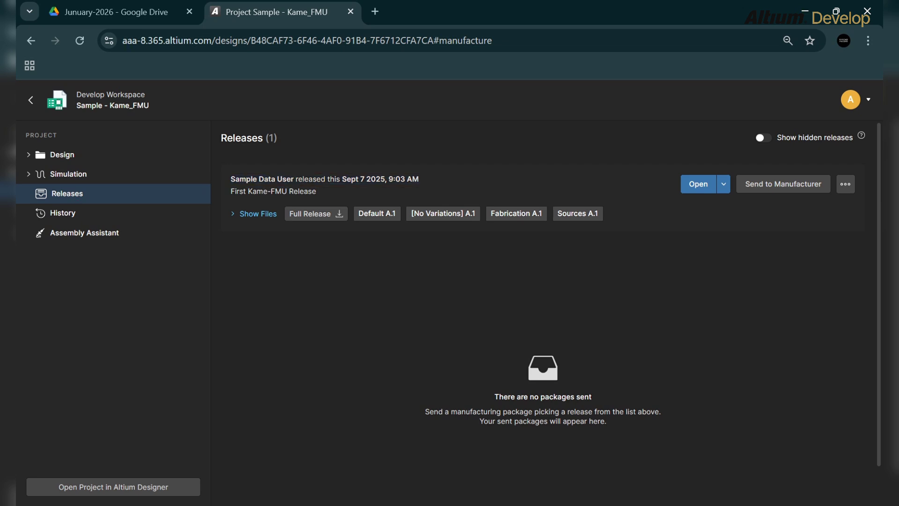
left_click_drag(316, 191, 231, 179)
left_click(319, 192)
left_click(63, 213)
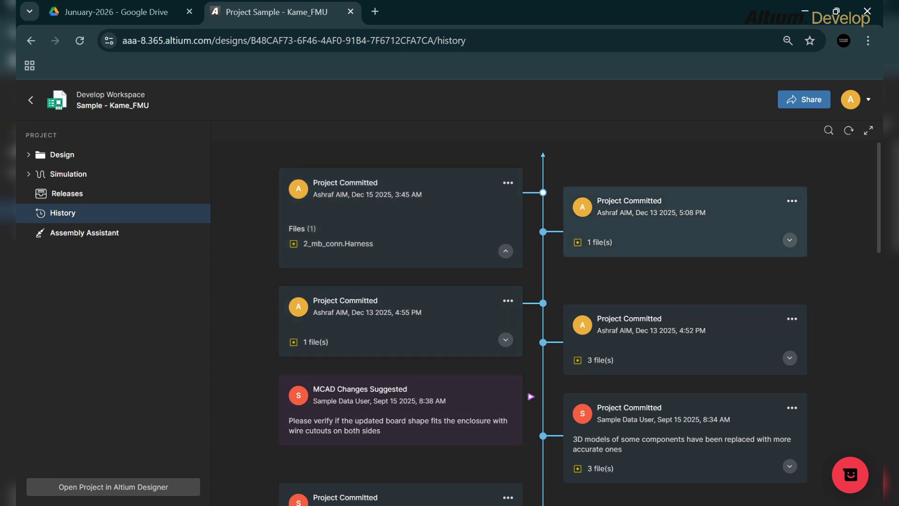
Inspect the Dec 15 commit and collapse its changed-file list.
double_click(299, 189)
left_click_drag(411, 194, 375, 194)
left_click(376, 195)
left_click(506, 251)
Preview the commit's Schematic to, PCB to and BOM to compare options, then load the Assembly Assistant.
left_click(508, 183)
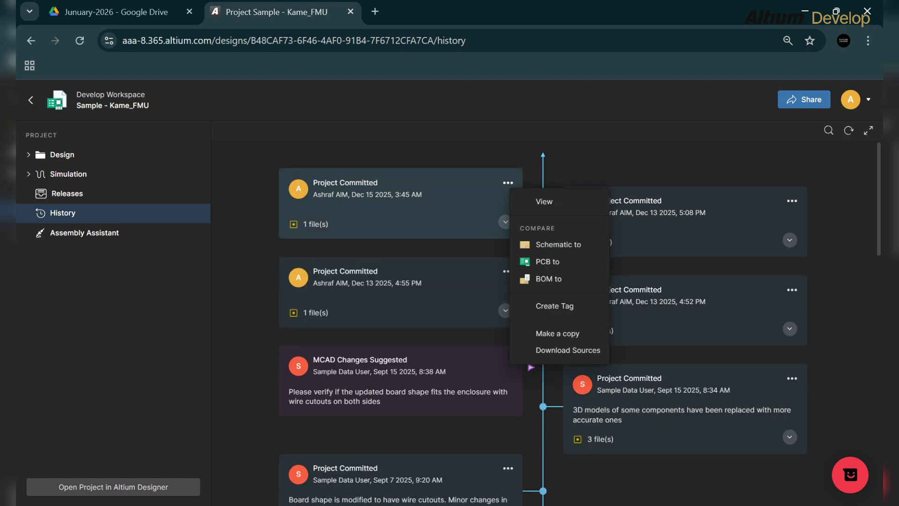
mouse_move(558, 244)
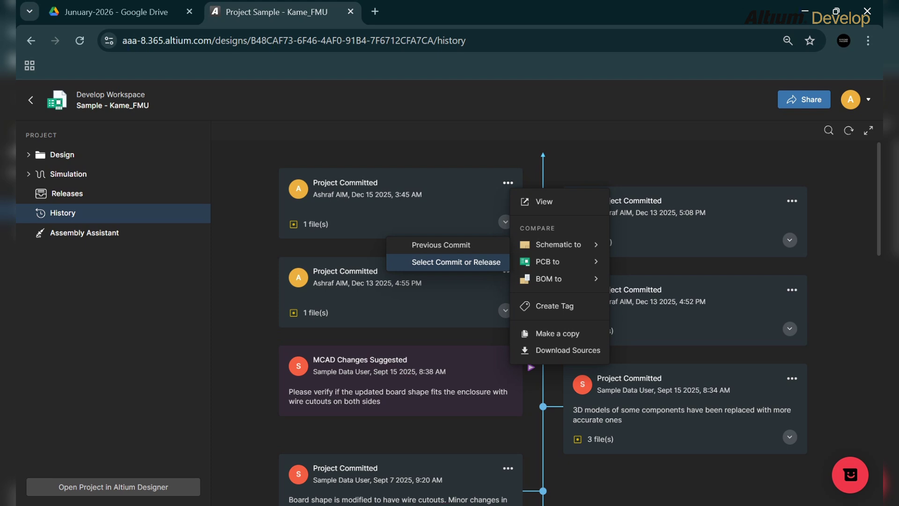
mouse_move(548, 262)
mouse_move(548, 278)
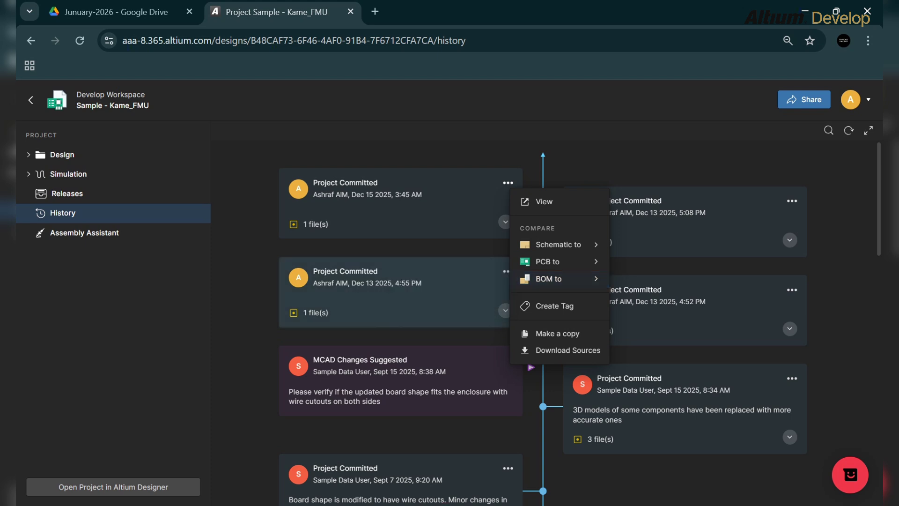
key("Escape")
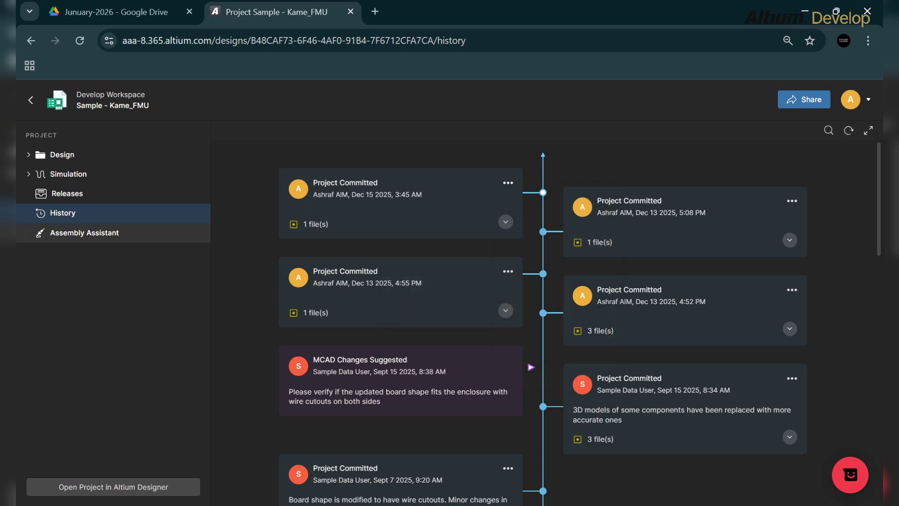
right_click(100, 234)
left_click(95, 233)
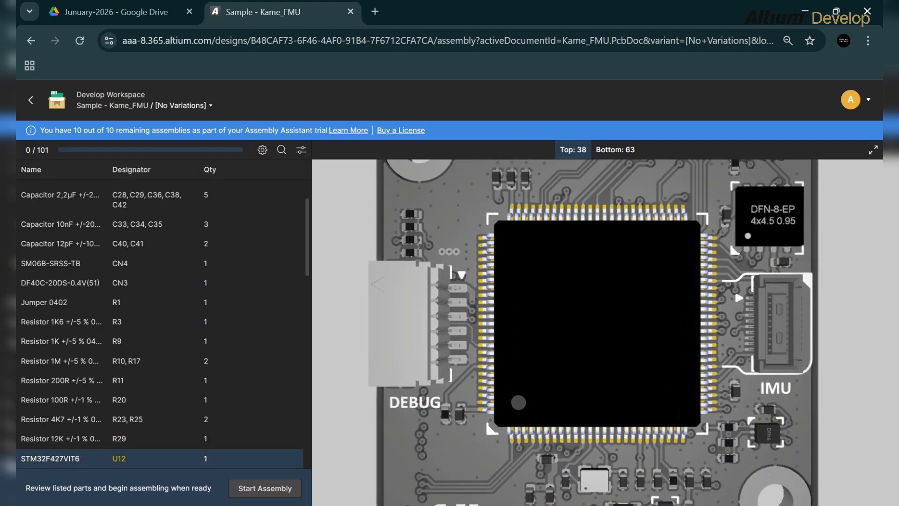
On the board's bottom side, locate 10nF capacitors C33–C35, the 2,2µF capacitors and connector CN3, then go back.
scroll(593, 300, "down", 3)
left_click(615, 150)
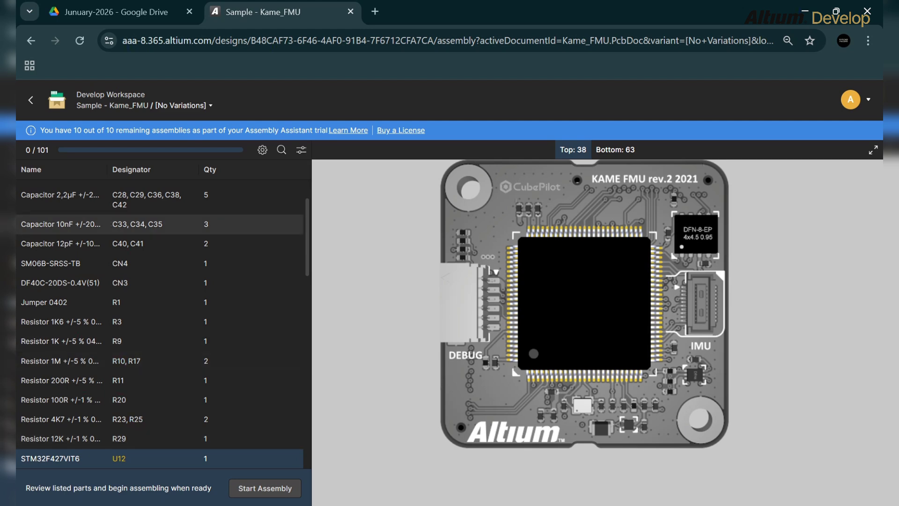
left_click(137, 225)
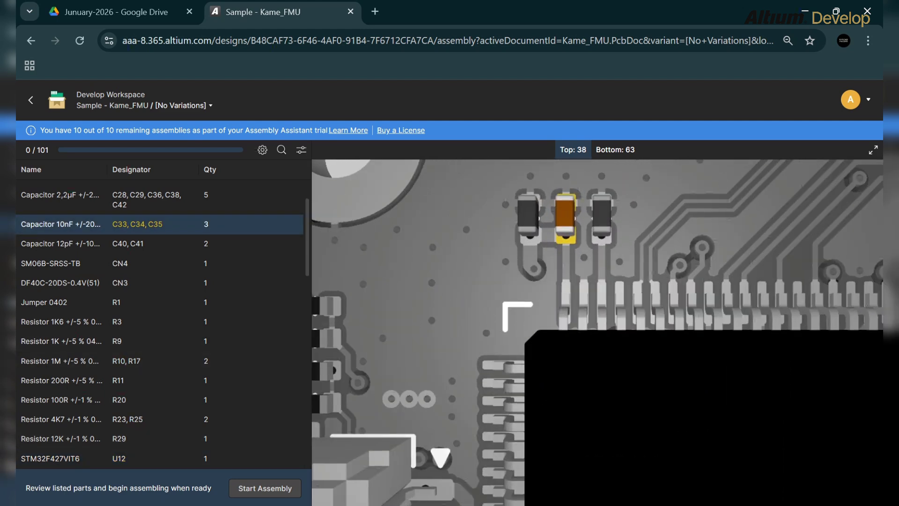
left_click(137, 200)
left_click(60, 283)
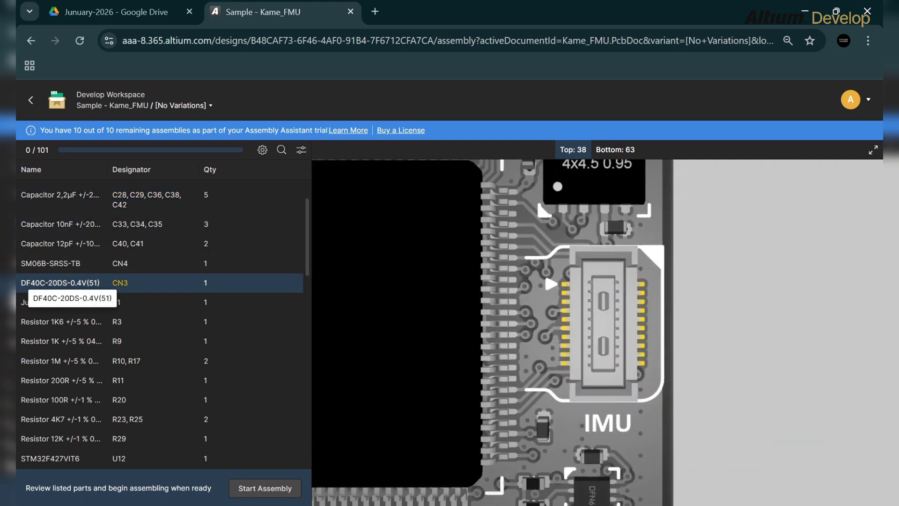
scroll(60, 321, "up", 2)
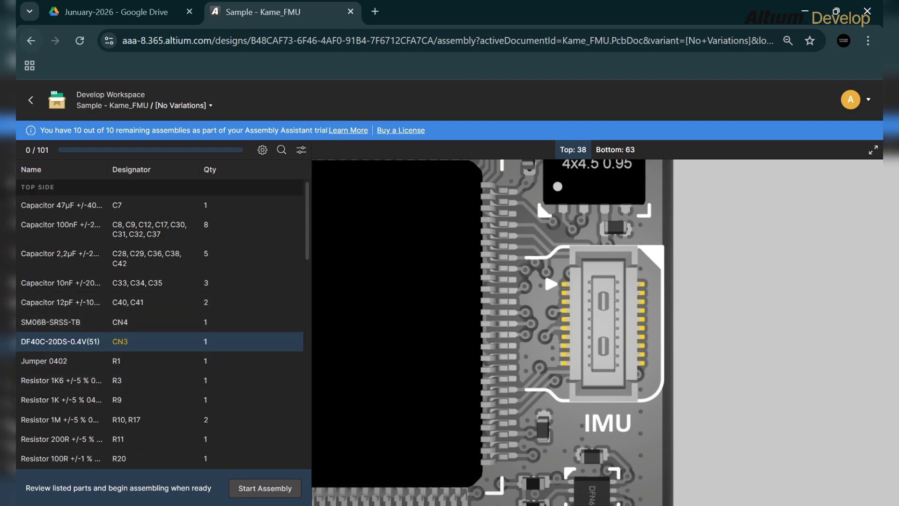
left_click(31, 40)
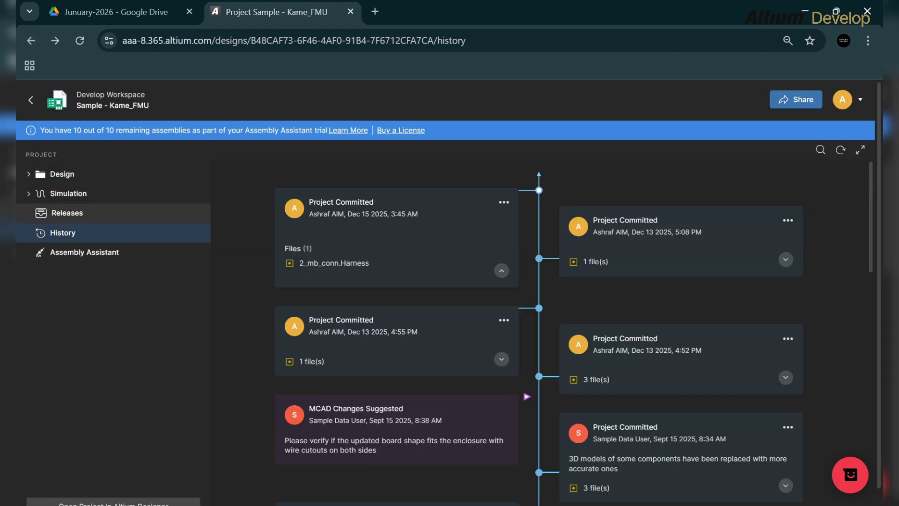
Open the Design view to show the 1_reference schematic again.
left_click(61, 174)
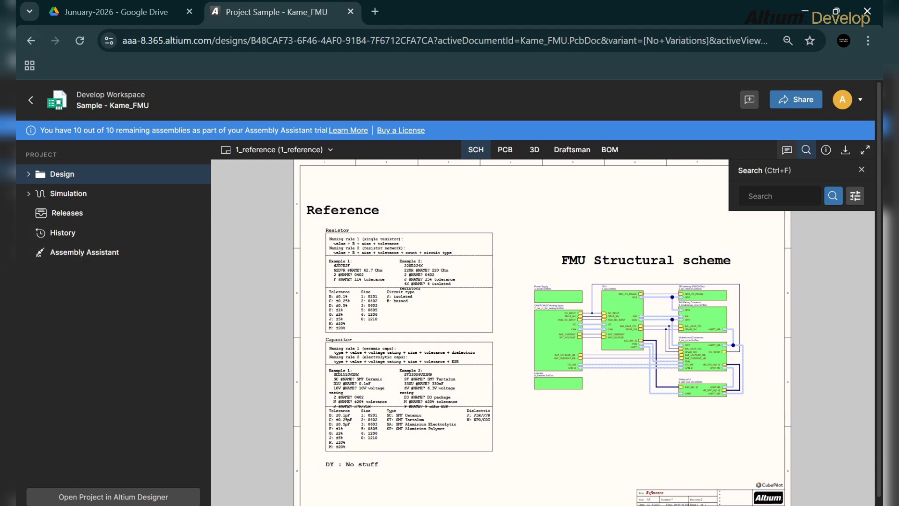
Toggle the design's Comments panel on and off, then return to the workspace Projects list.
left_click(787, 150)
left_click(787, 149)
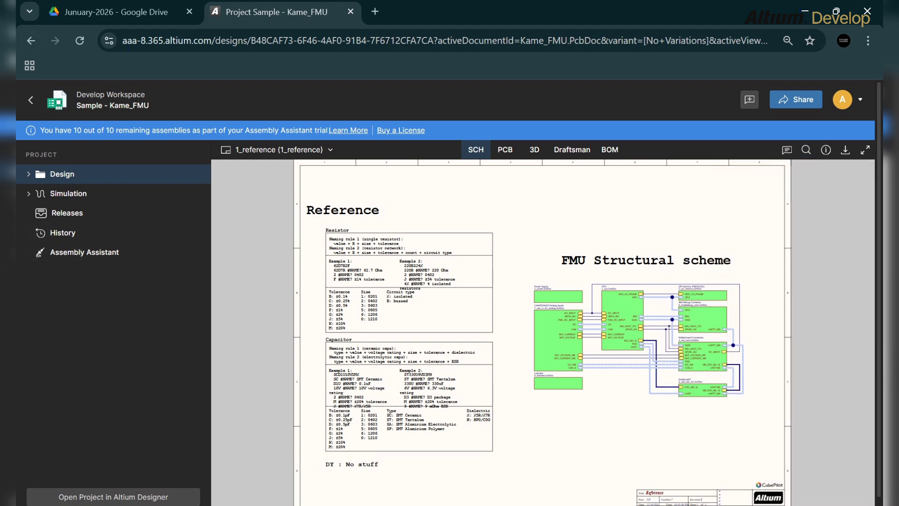
left_click(68, 194)
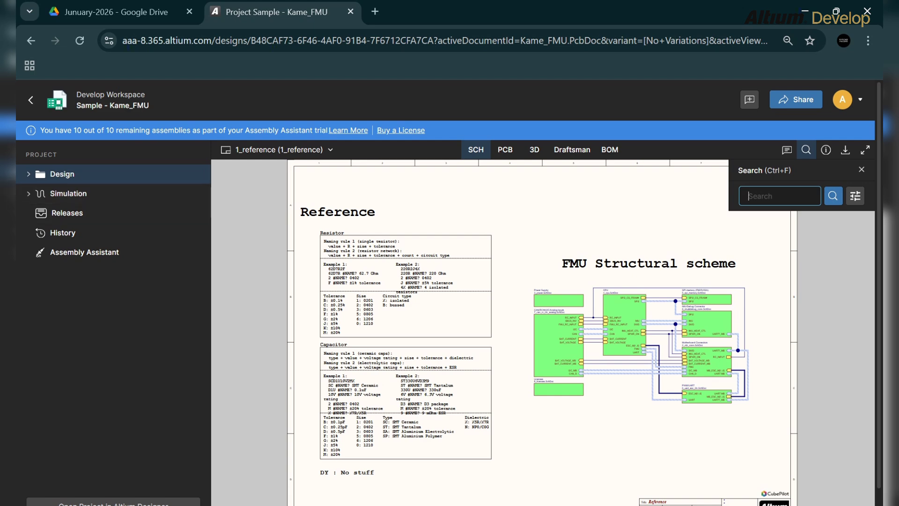
left_click(31, 100)
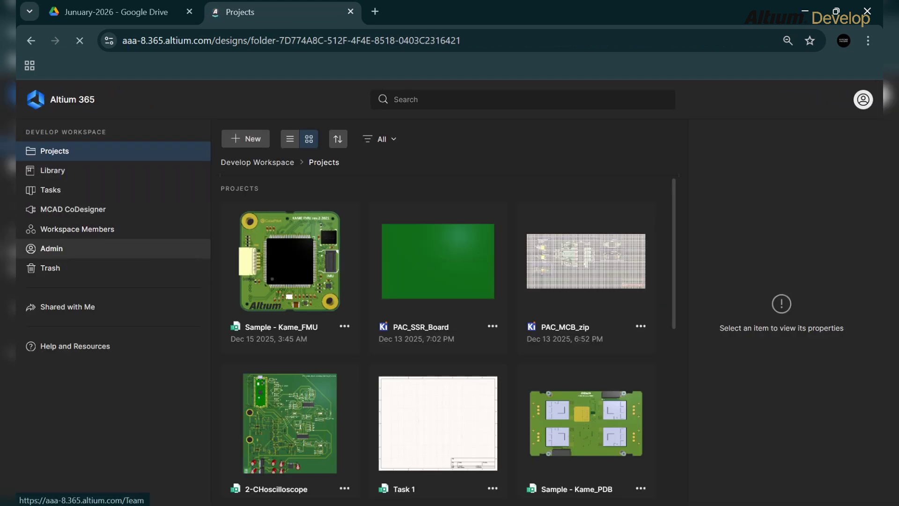
Open the Getting Started help resources from the sidebar, then click Projects.
scroll(447, 337, "down", 1)
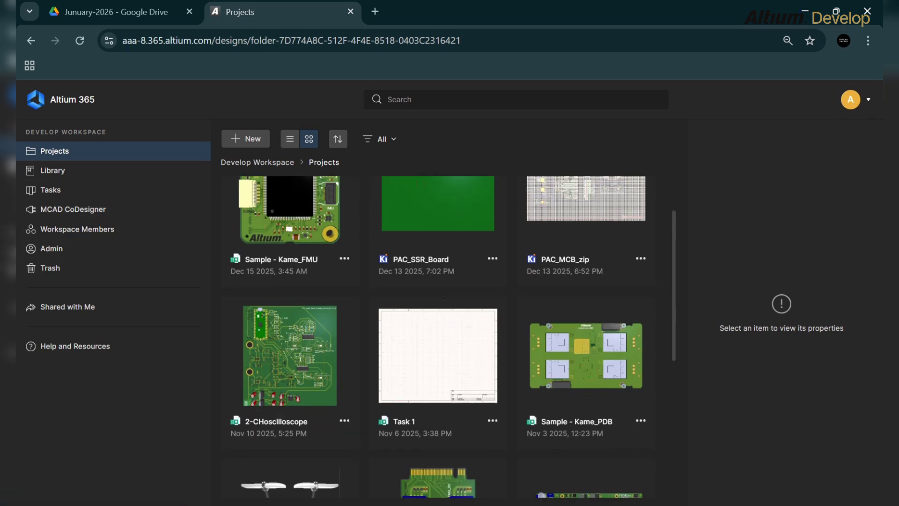
left_click(75, 346)
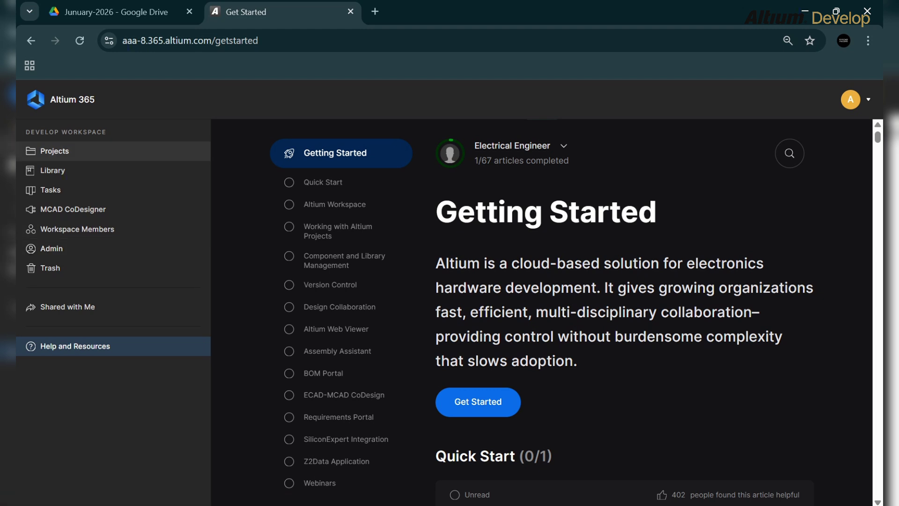
left_click(54, 151)
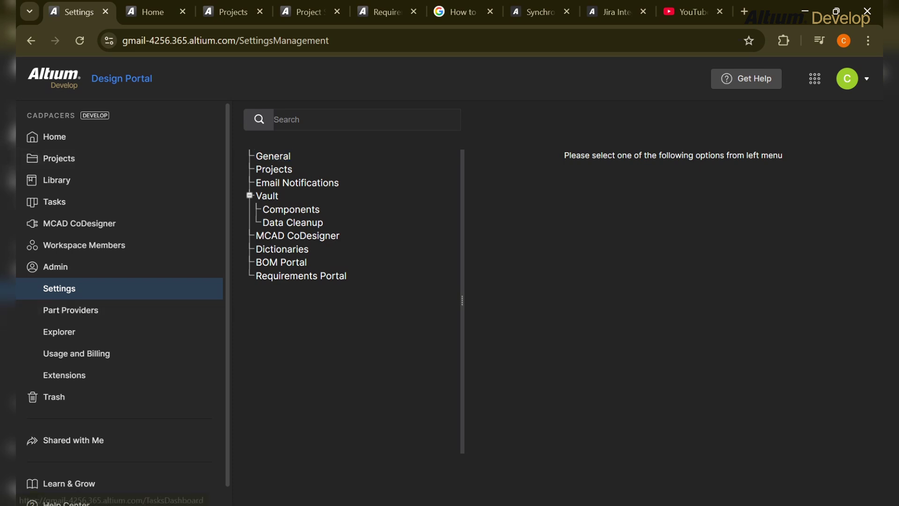
Switch to the Requirements Portal showing Drone_Example_Project's requirements table.
left_click(815, 79)
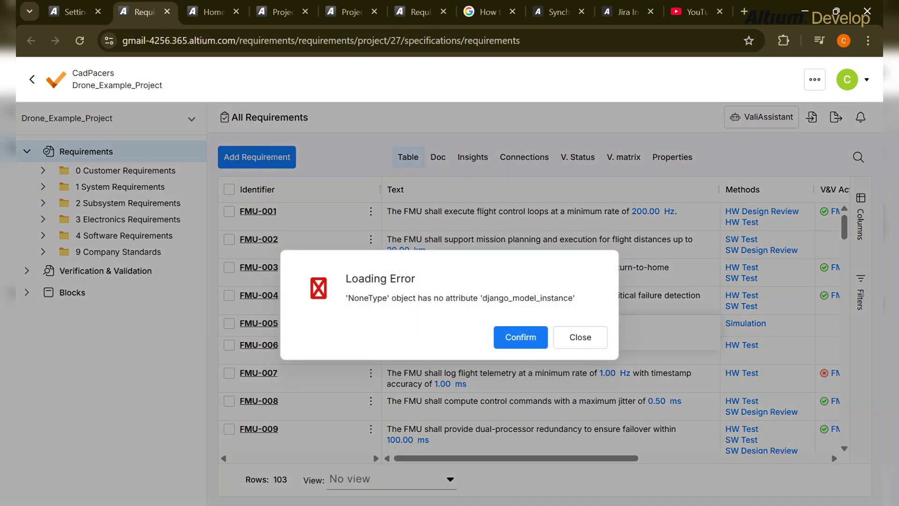
Dismiss the Loading Error, scroll to the V&V columns and save FMU-005's $FCS_008 text.
left_click(580, 337)
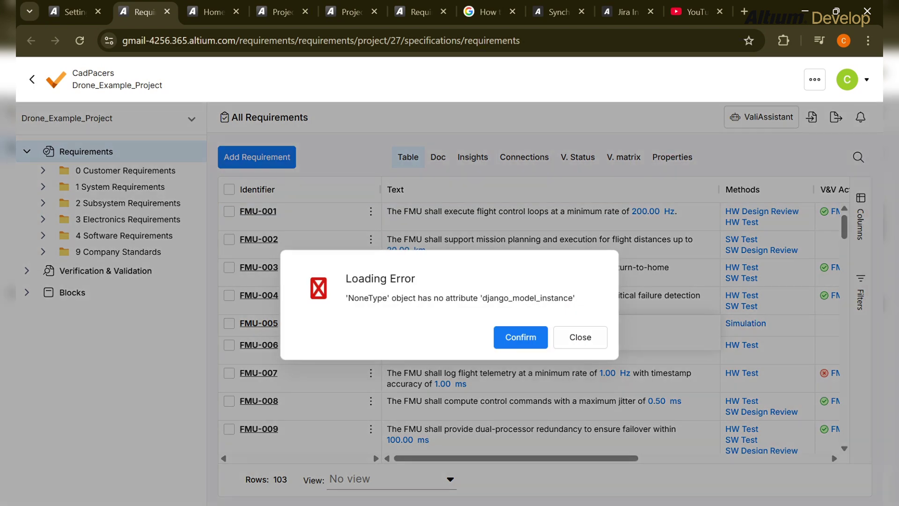
left_click(580, 337)
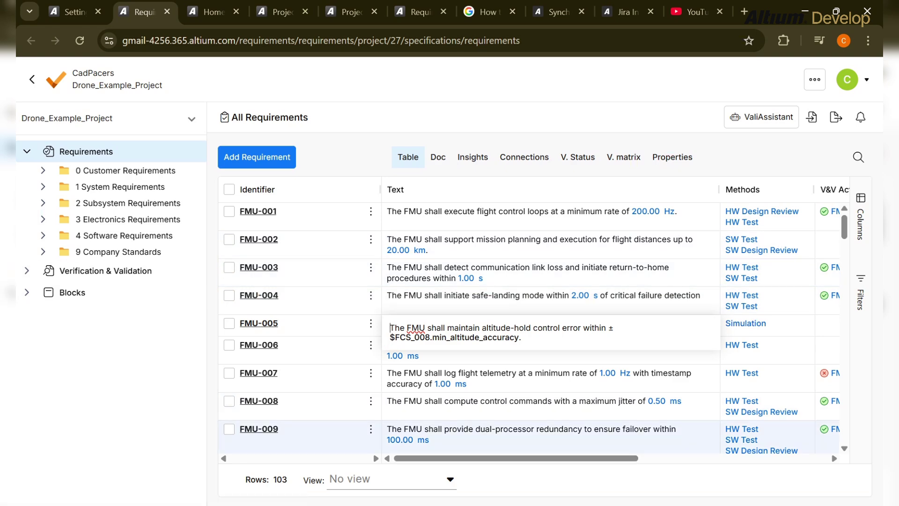
scroll(530, 318, "right", 2)
scroll(529, 319, "right", 5)
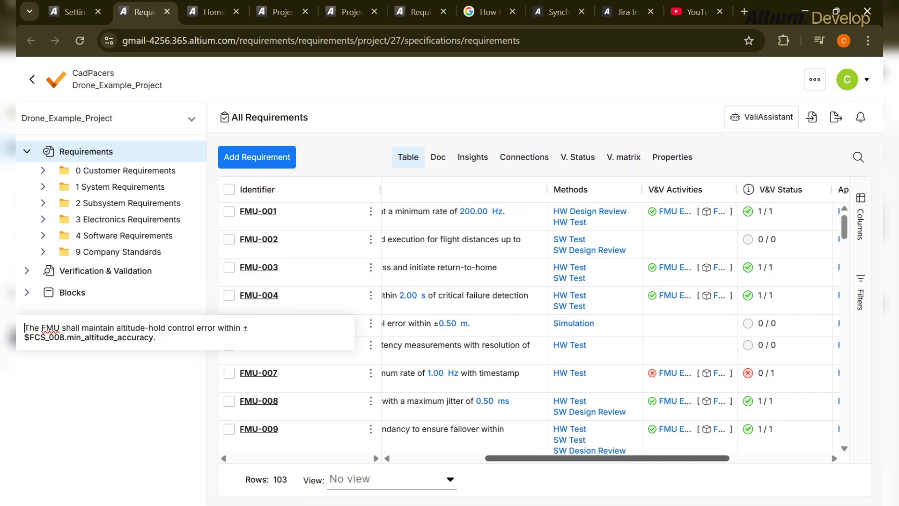
mouse_move(585, 212)
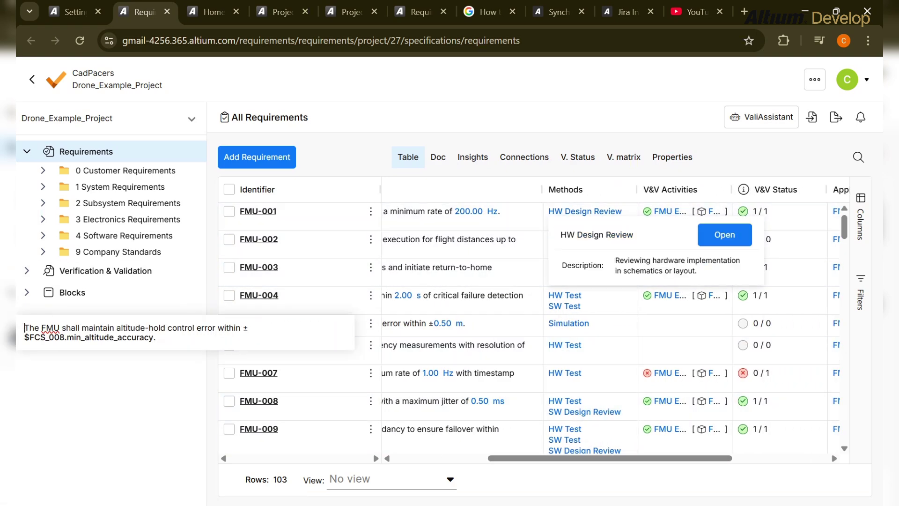
left_click(685, 221)
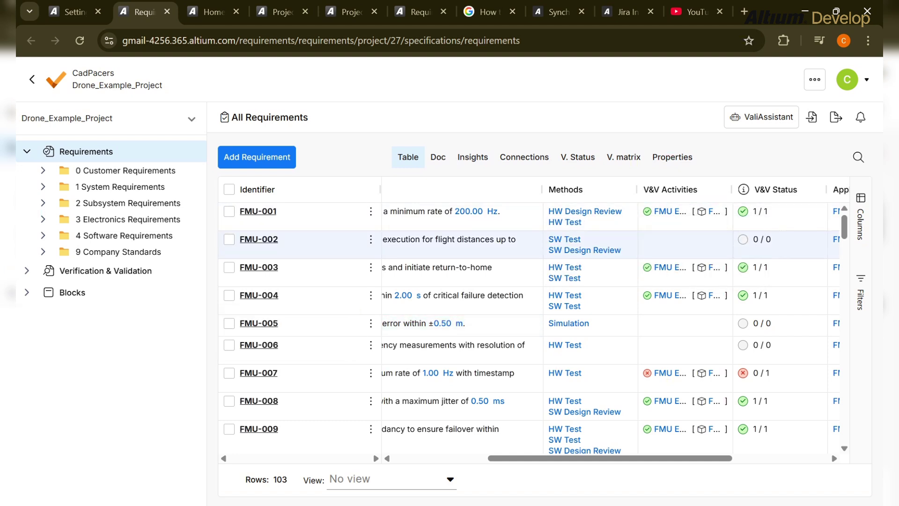
Edit FMU-002's text to reference $D_006.maximum_flight_distance, check its V&V links, then go Home.
left_click(259, 239)
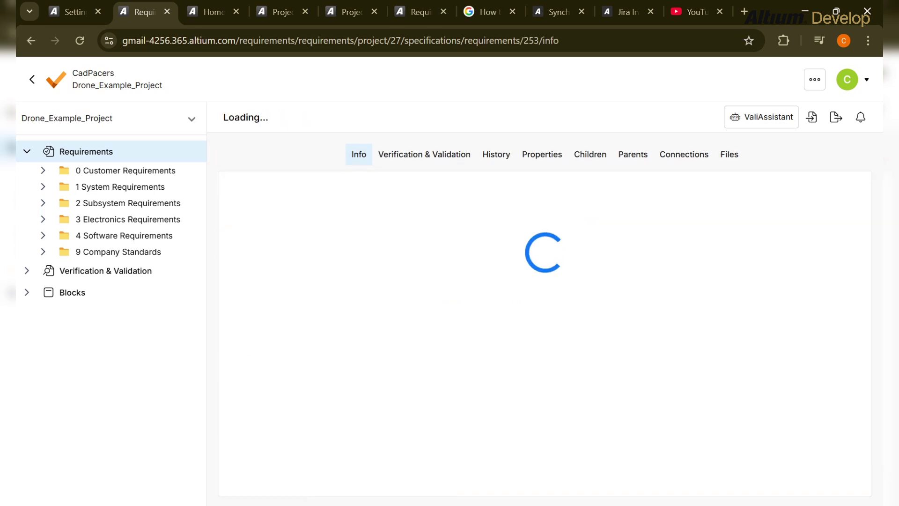
scroll(540, 337, "down", 2)
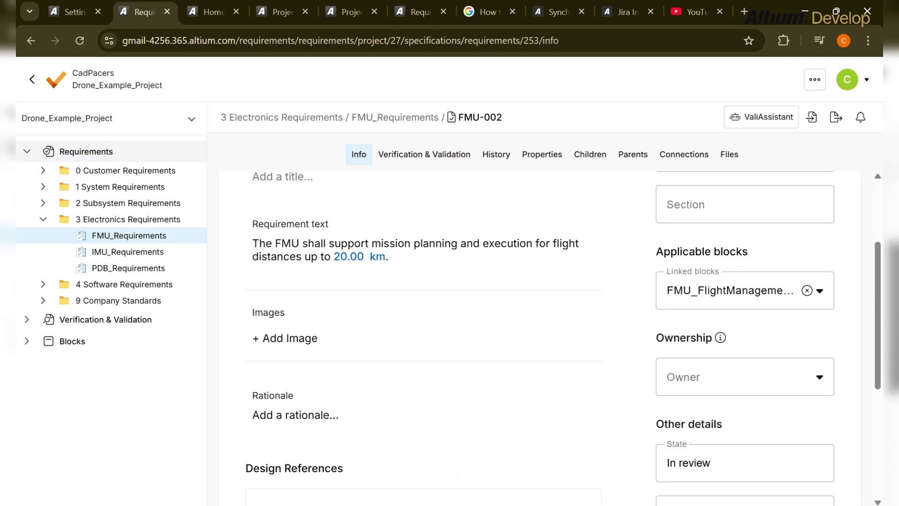
left_click_drag(253, 244, 390, 258)
left_click(341, 243)
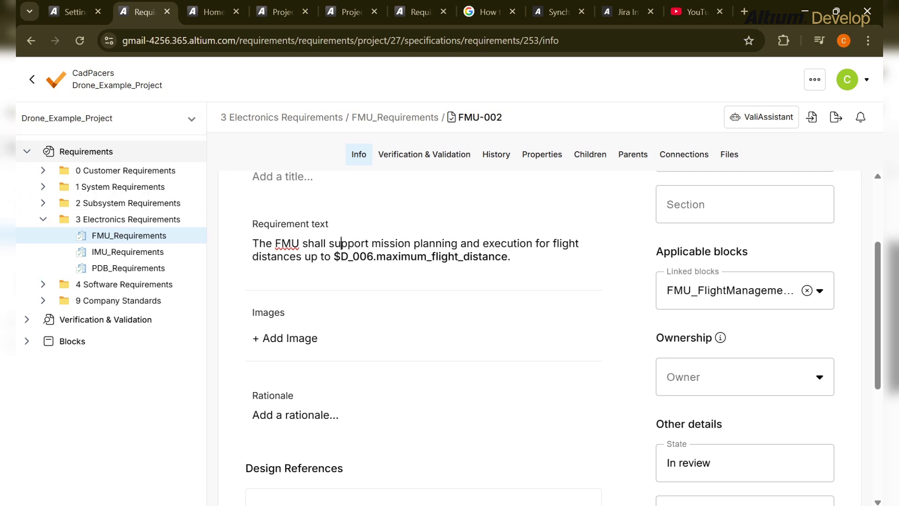
left_click(424, 154)
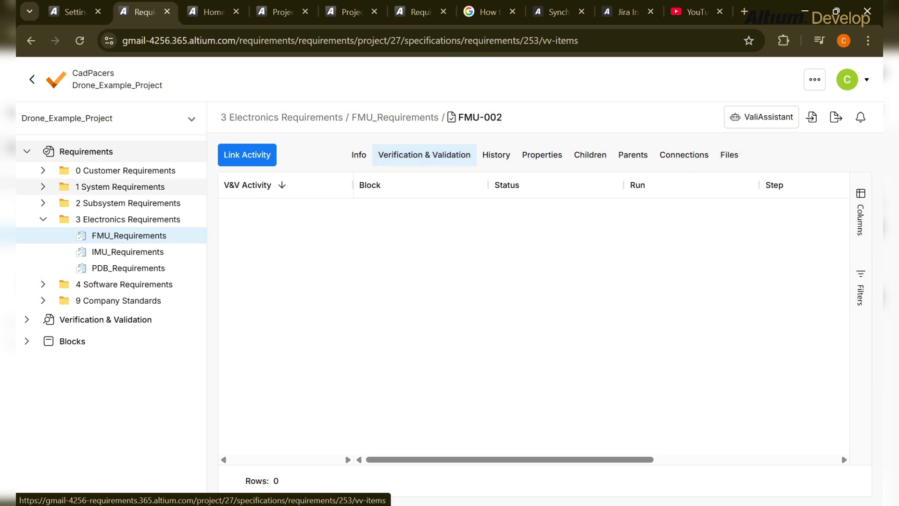
left_click(80, 41)
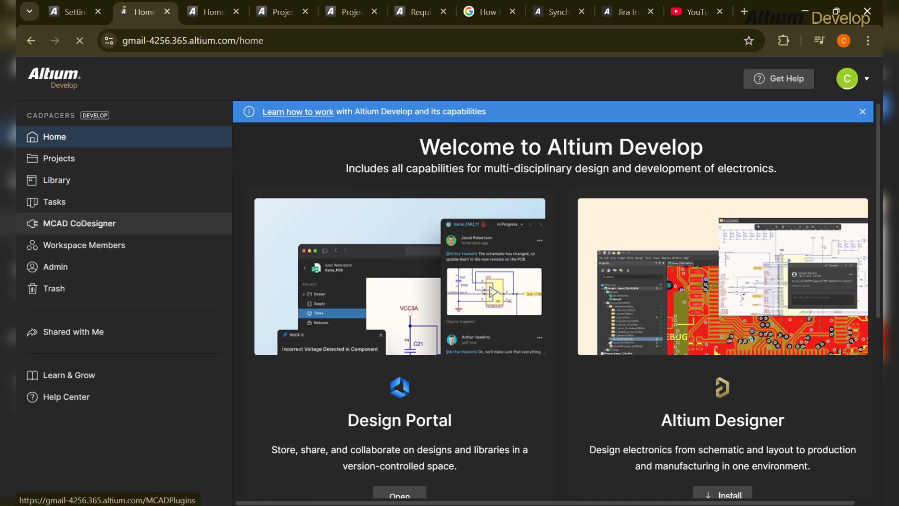
On the Tasks board, change task PRJ-00031-1's priority from Low to High.
scroll(558, 300, "down", 2)
scroll(557, 300, "down", 5)
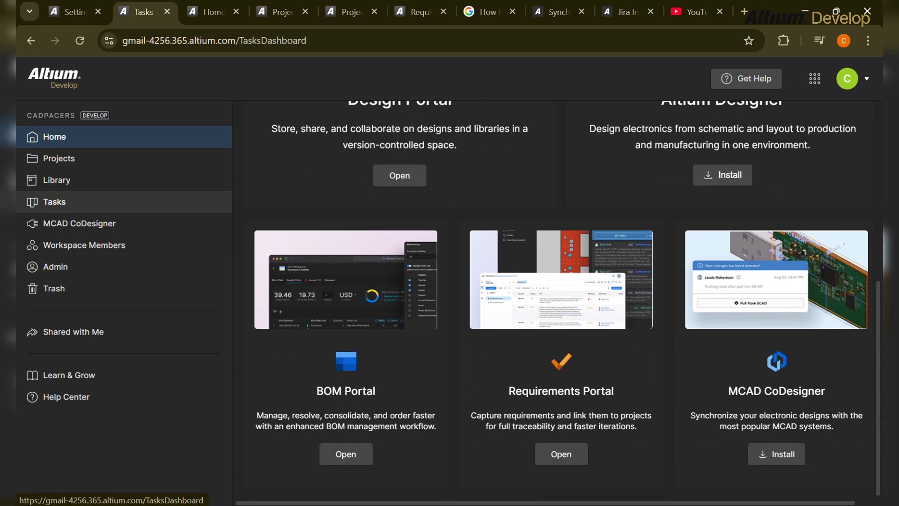
left_click(54, 202)
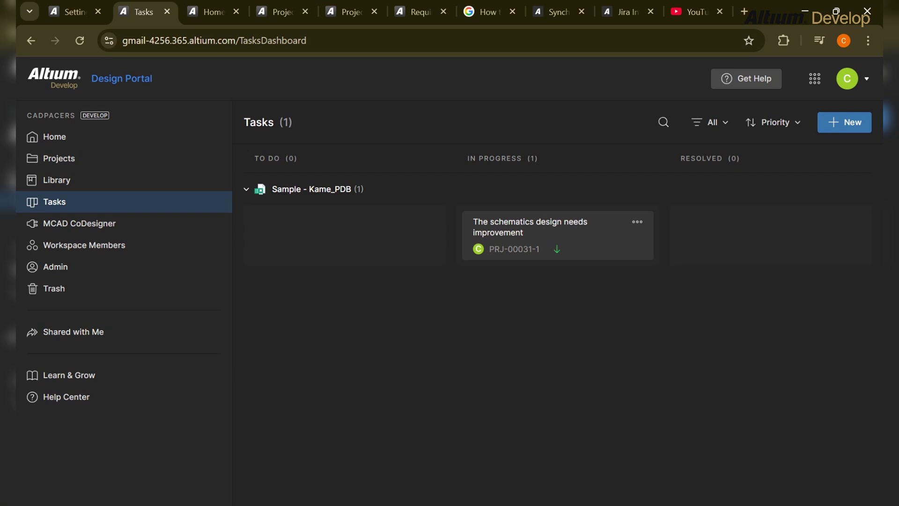
left_click(530, 231)
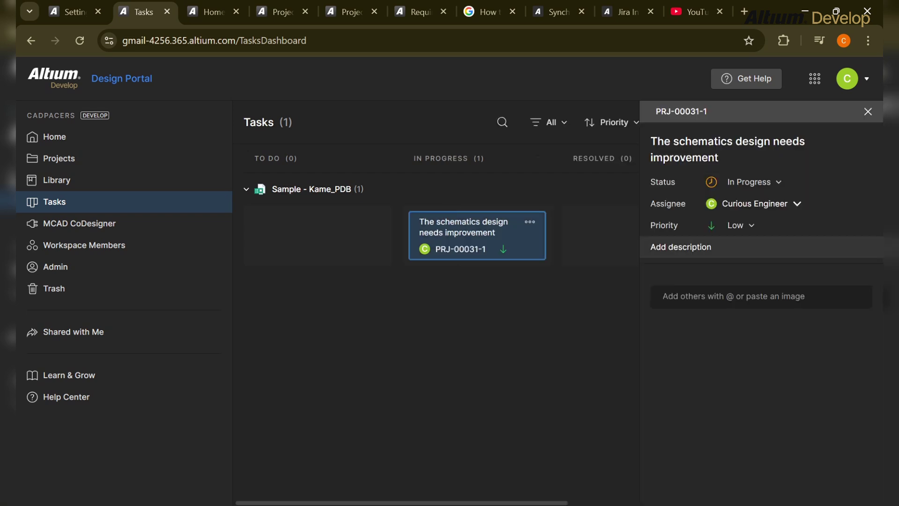
left_click(740, 226)
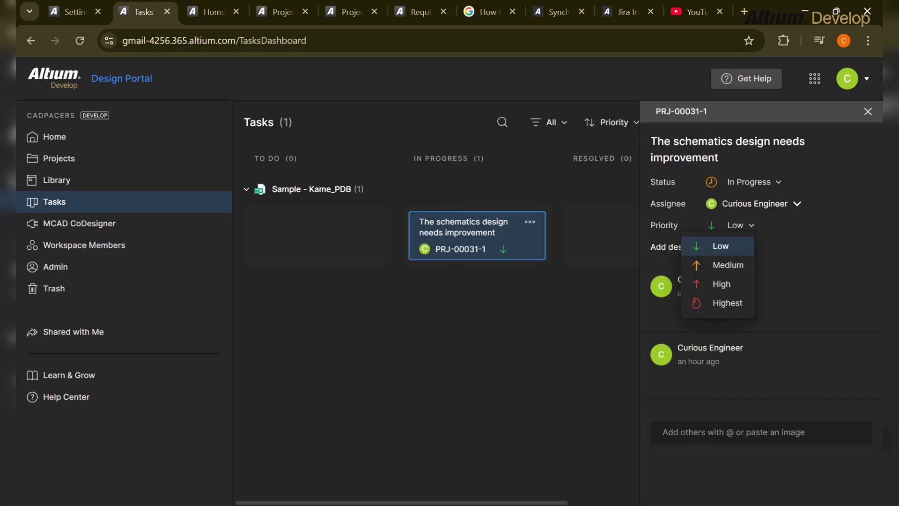
left_click(721, 283)
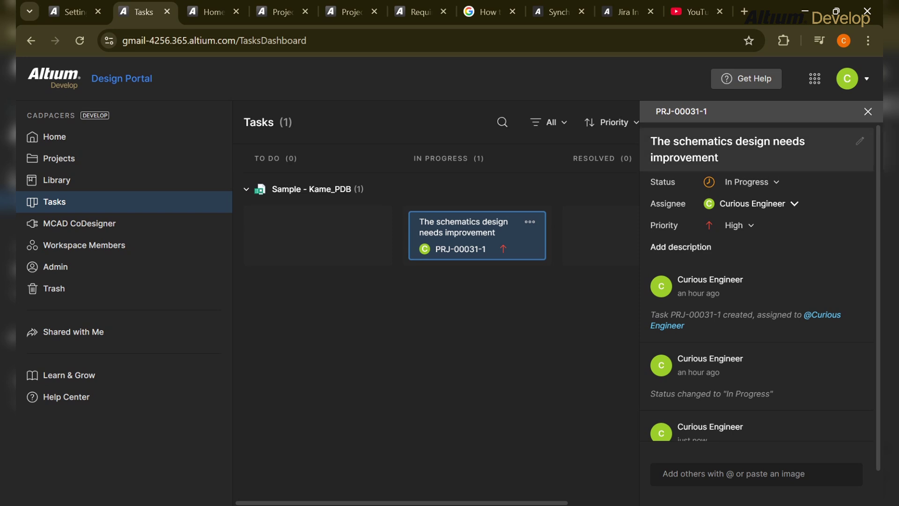
left_click(868, 111)
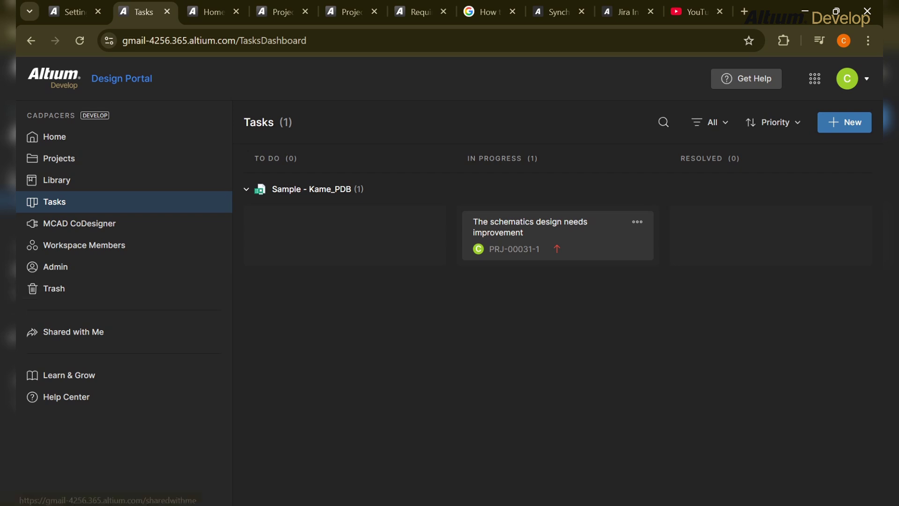
Go from Home to the Projects list and open the Sample - Kame_PDB project card.
left_click(51, 136)
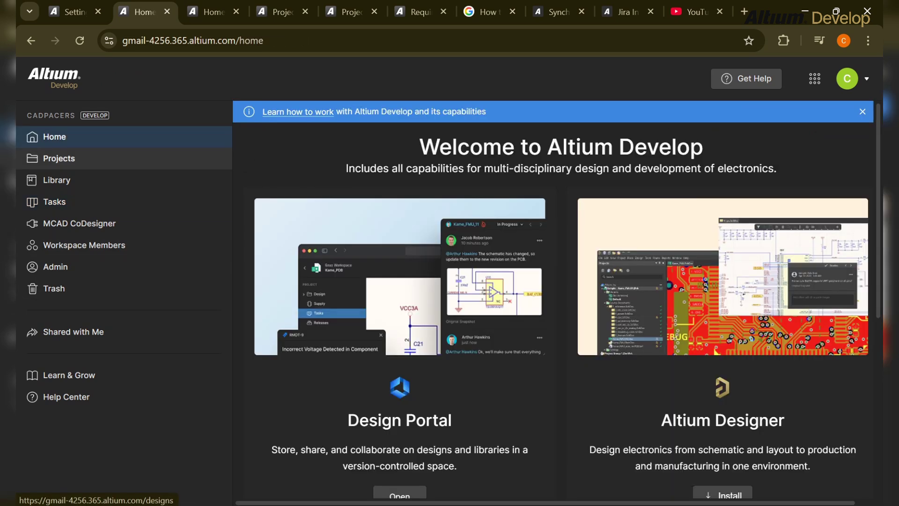
scroll(557, 300, "down", 1)
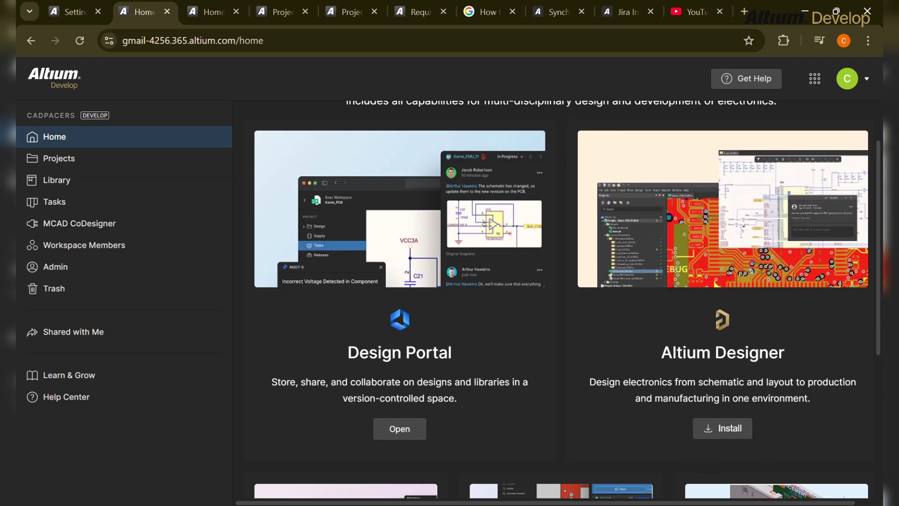
left_click(56, 159)
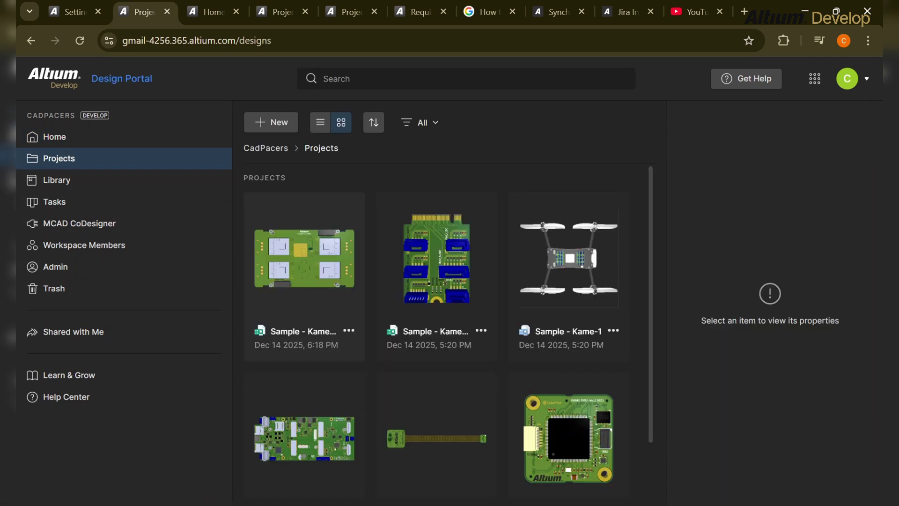
scroll(304, 263, "down", 1)
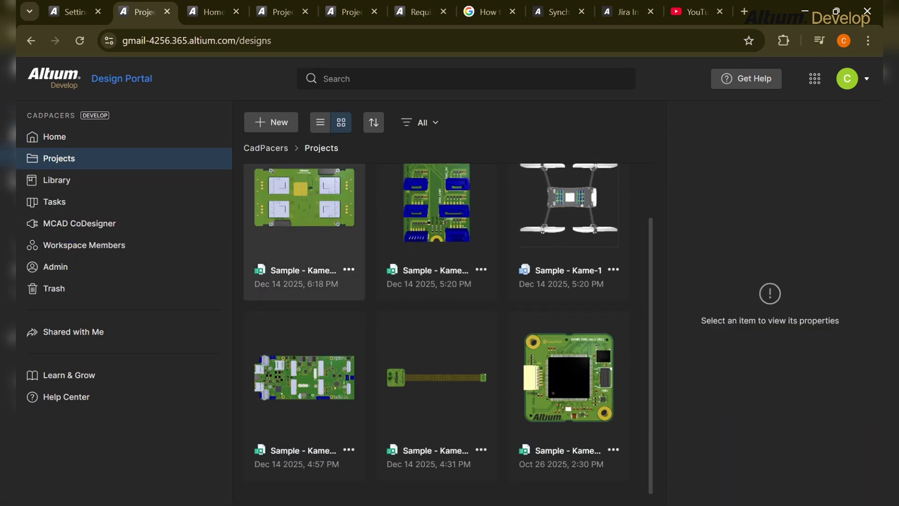
right_click(291, 284)
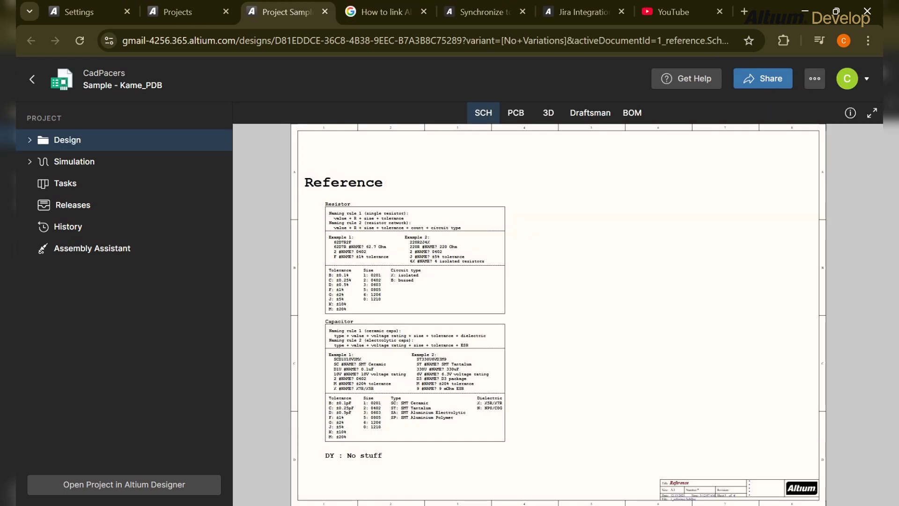
Open the Releases page and expand the Dec 3 2025 release's SRC, FAB and PCBA files.
left_click(73, 204)
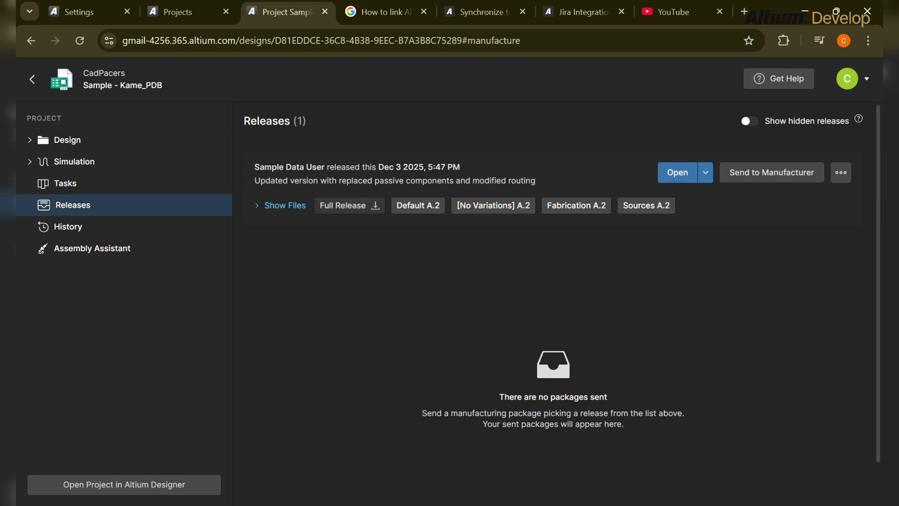
left_click_drag(461, 168, 255, 167)
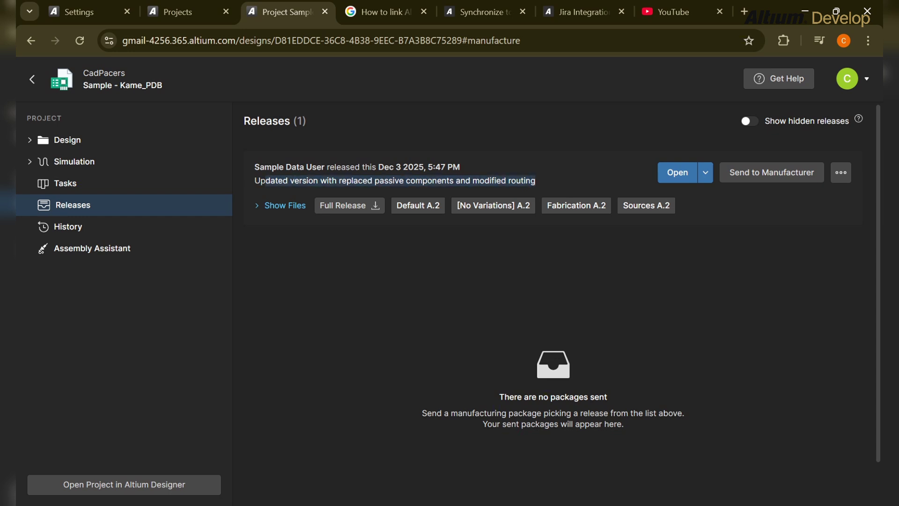
left_click(255, 181)
left_click(285, 205)
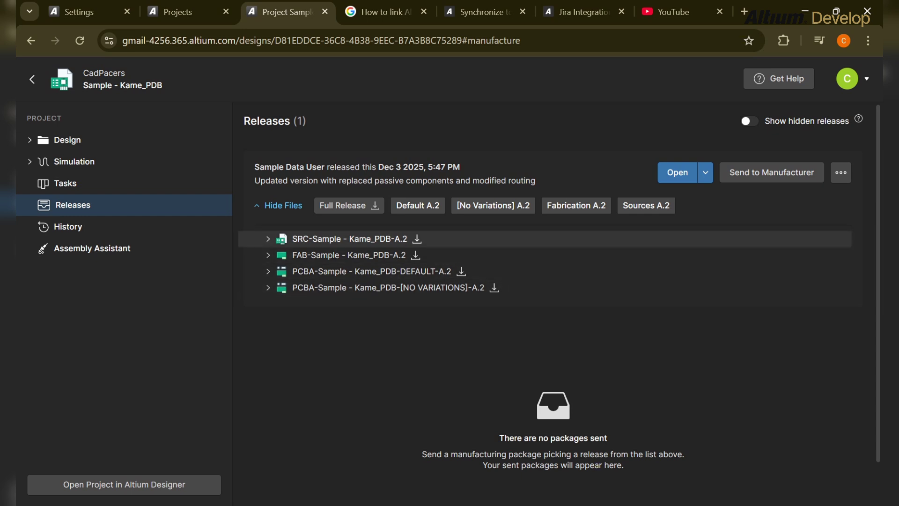
left_click(269, 239)
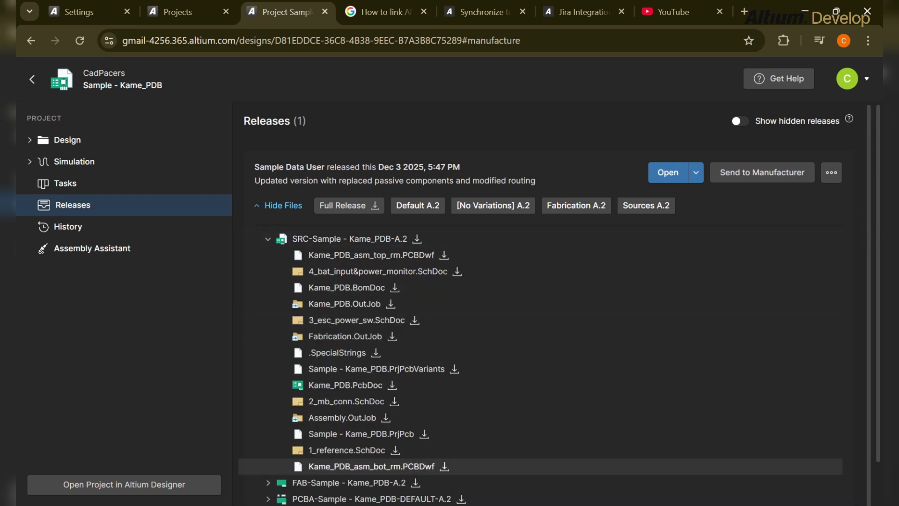
scroll(357, 319, "down", 1)
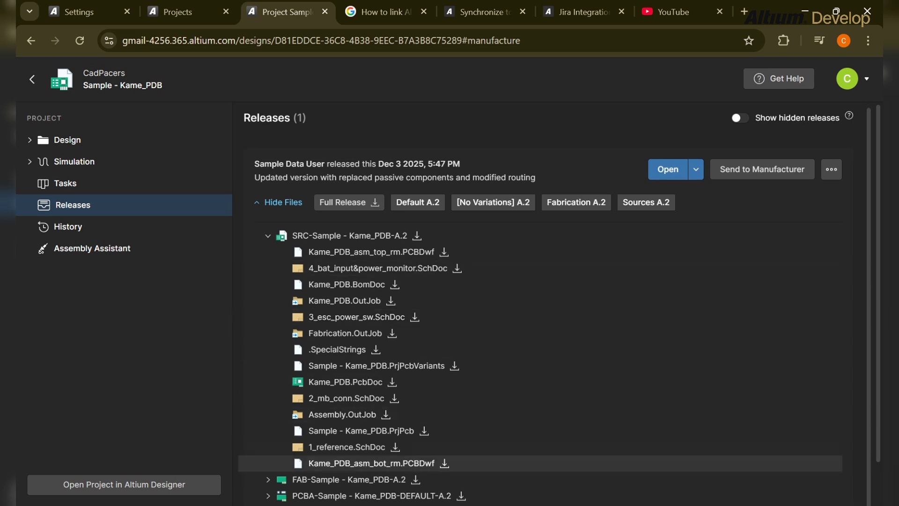
left_click(268, 236)
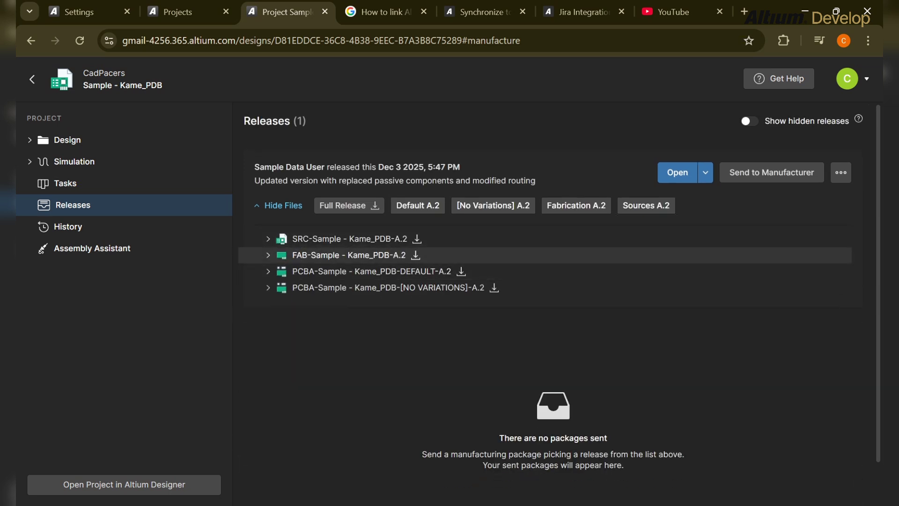
left_click(268, 255)
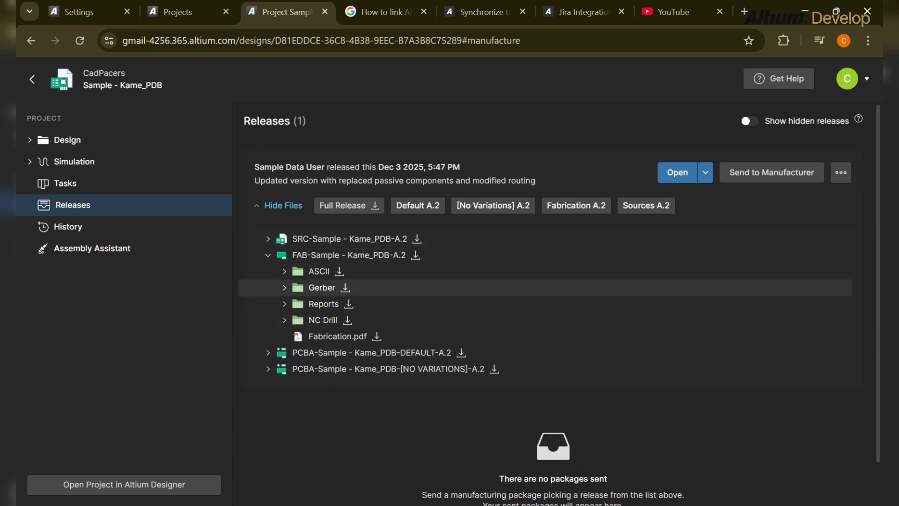
left_click(267, 255)
left_click(268, 272)
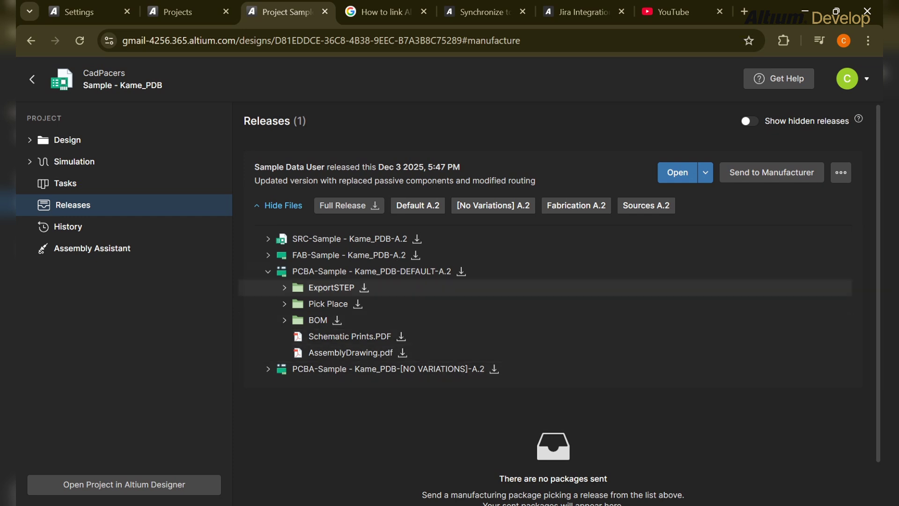
left_click(268, 271)
left_click(268, 287)
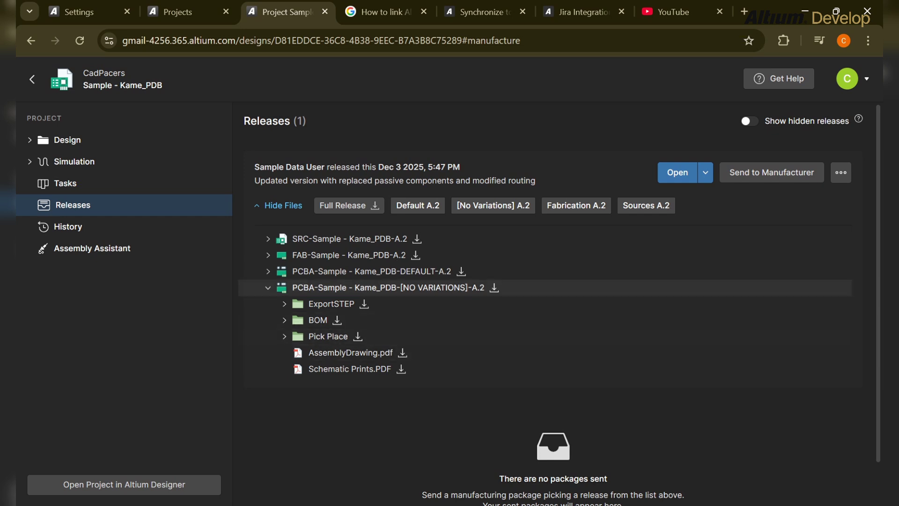
left_click(389, 288)
left_click(706, 172)
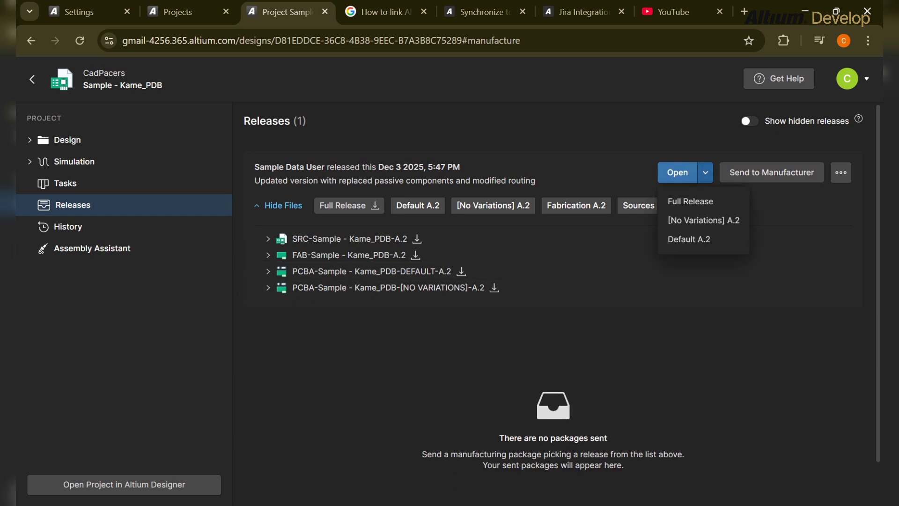
key("Escape")
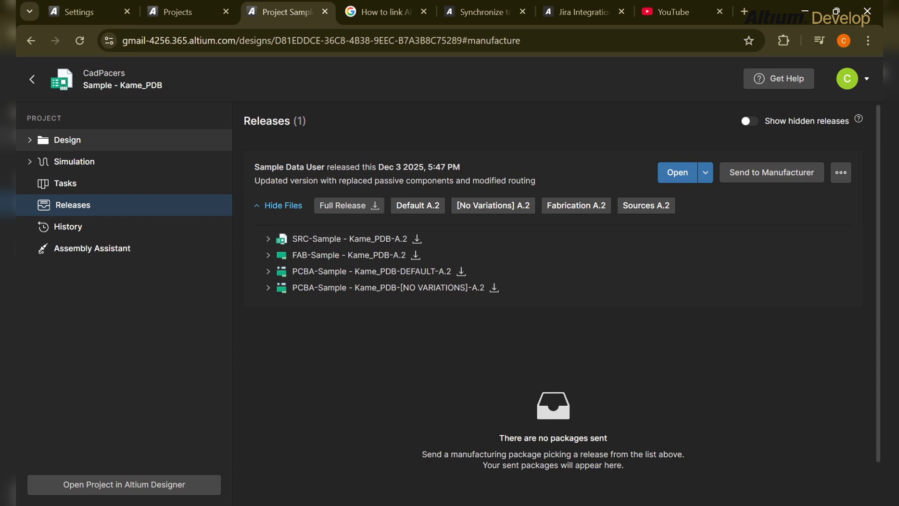
View the Kame_PDB design's BOM tab: 24 lines, 46 components, $27.92 total.
left_click(67, 139)
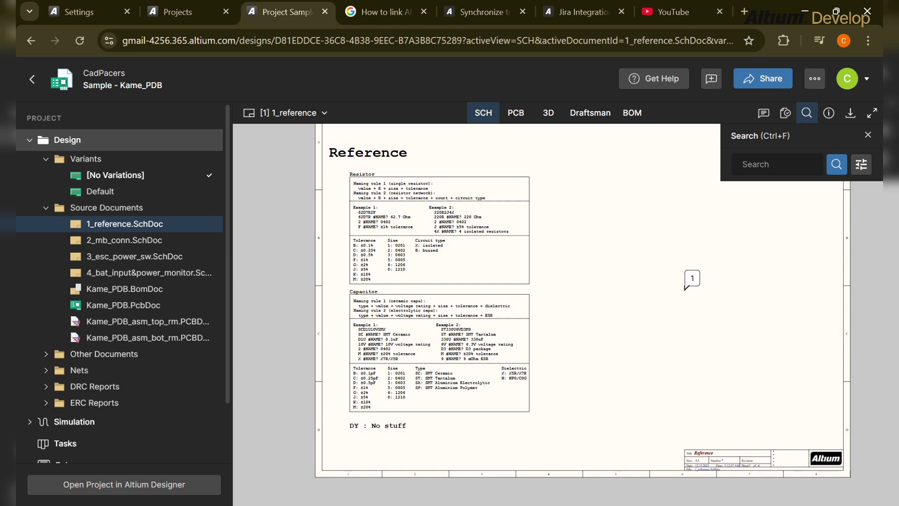
left_click(633, 112)
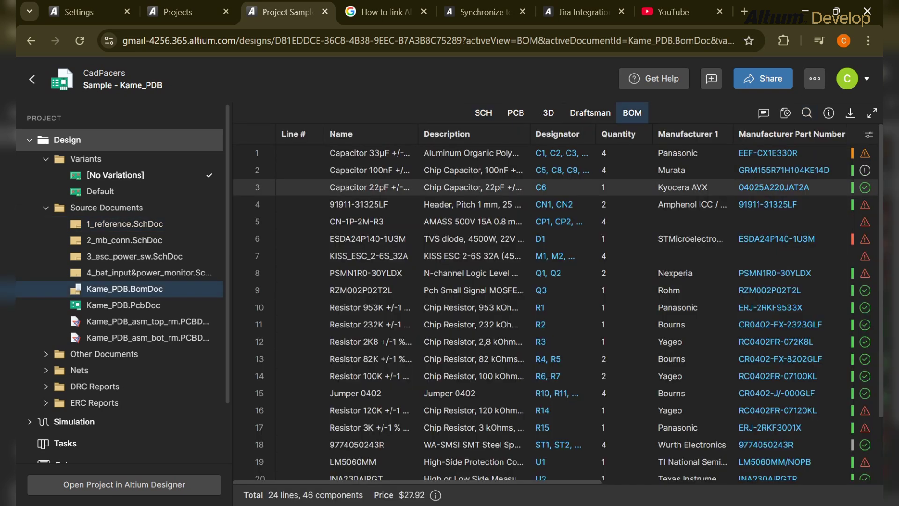